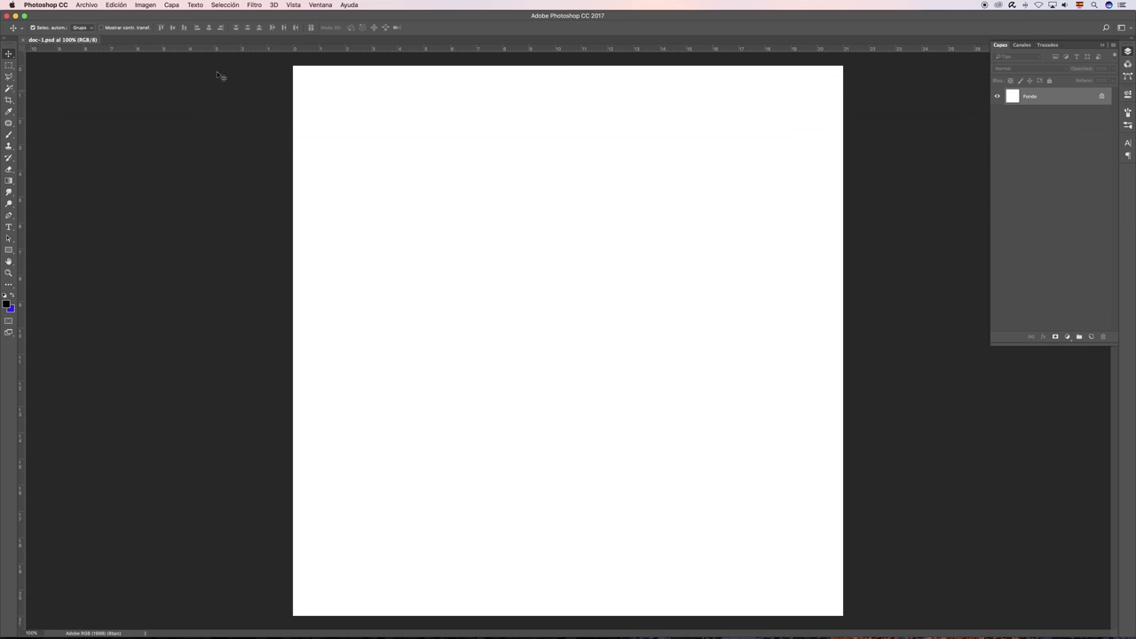
# Place Single-banana.jpg from the img folder onto the page as an embedded layer.
pyautogui.click(87, 4)
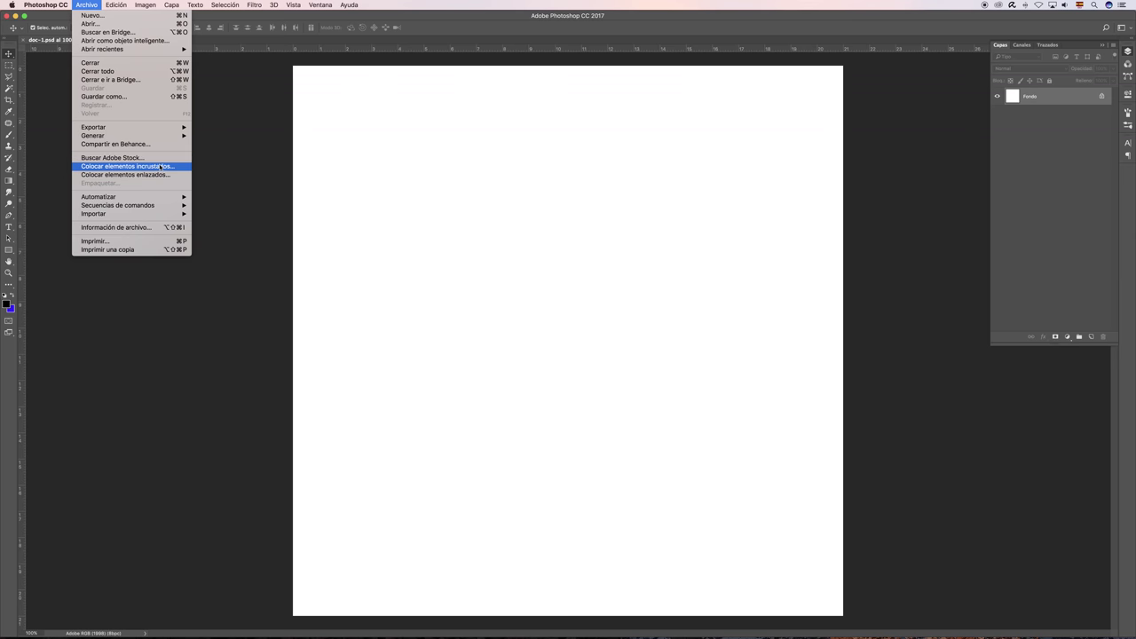
pyautogui.click(138, 168)
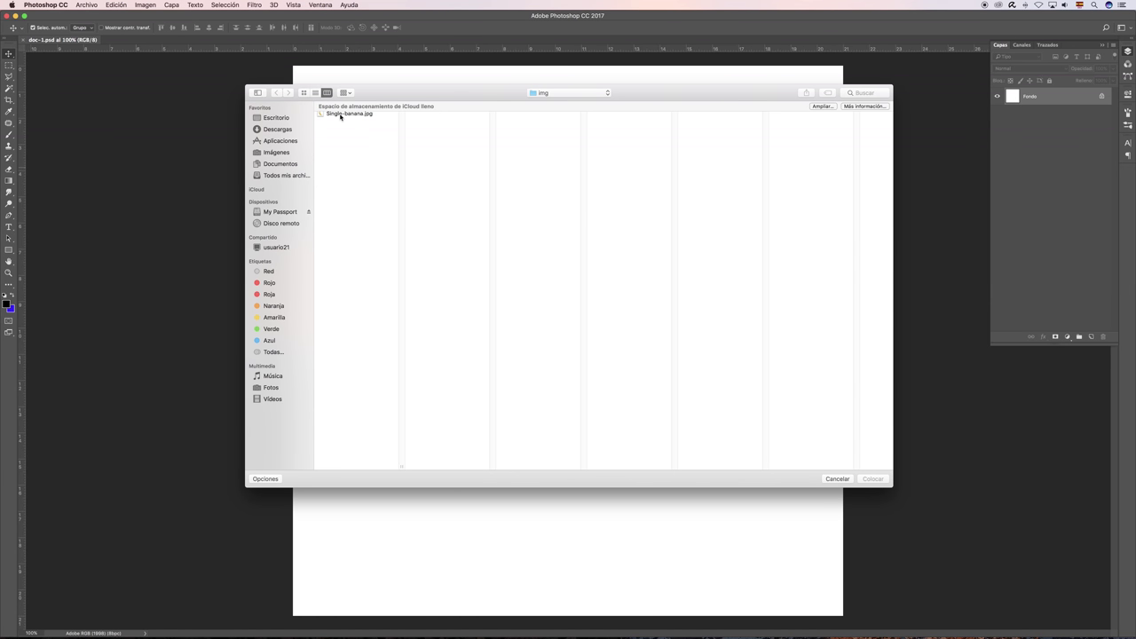
pyautogui.click(343, 113)
pyautogui.click(878, 480)
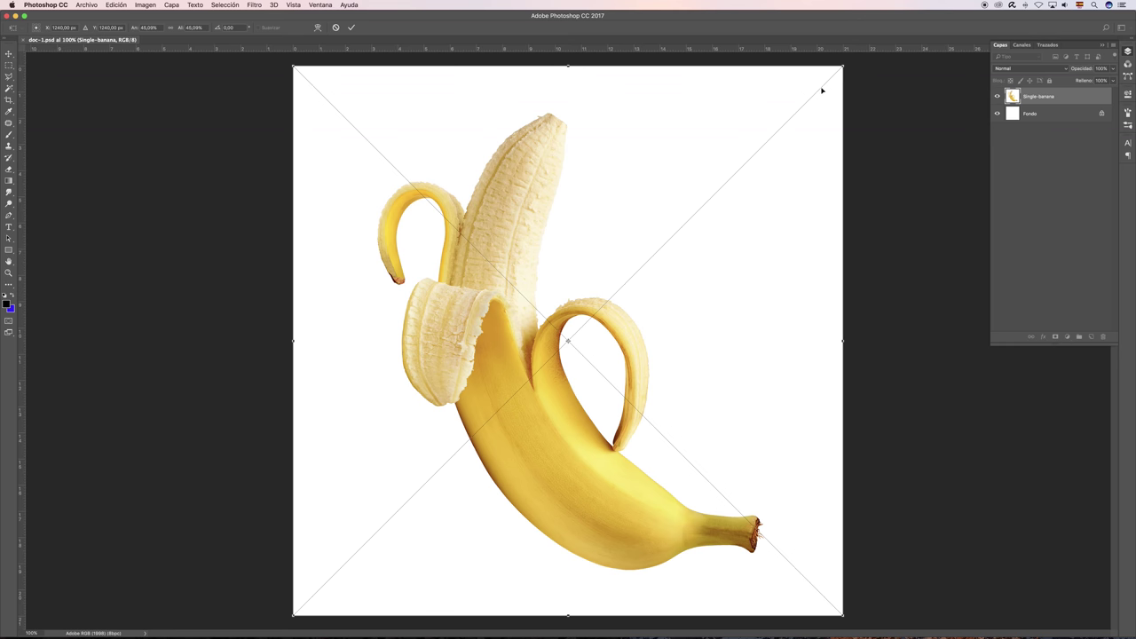
# Centre the placed banana on the page and scale it down to roughly 27%.
pyautogui.moveTo(724, 161); pyautogui.dragTo(496, 161)
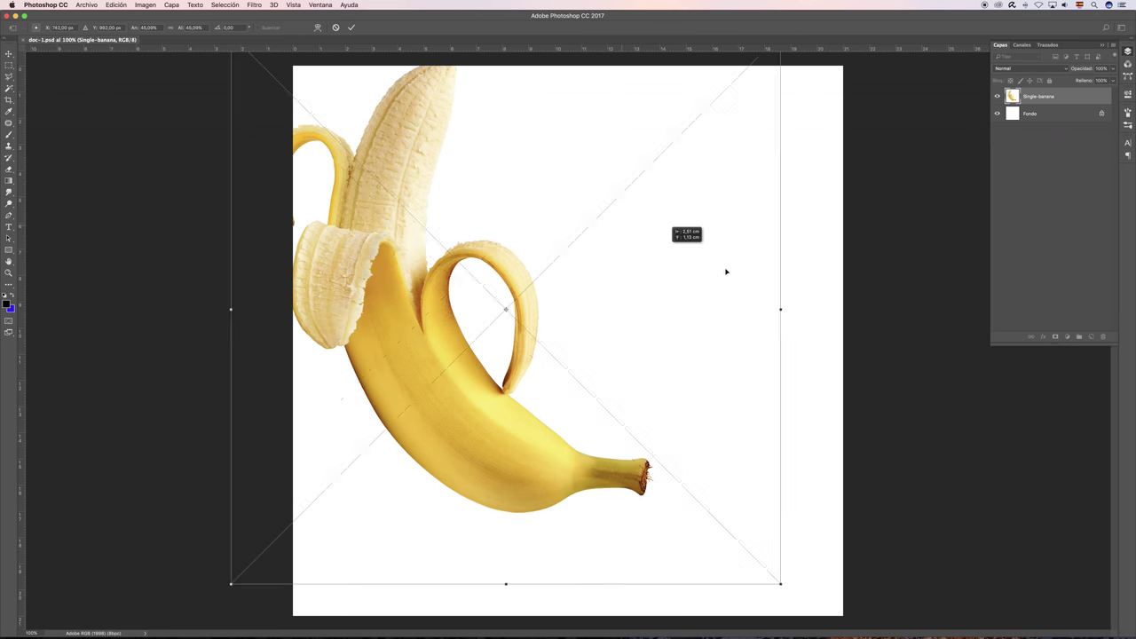
pyautogui.moveTo(495, 161); pyautogui.dragTo(734, 276)
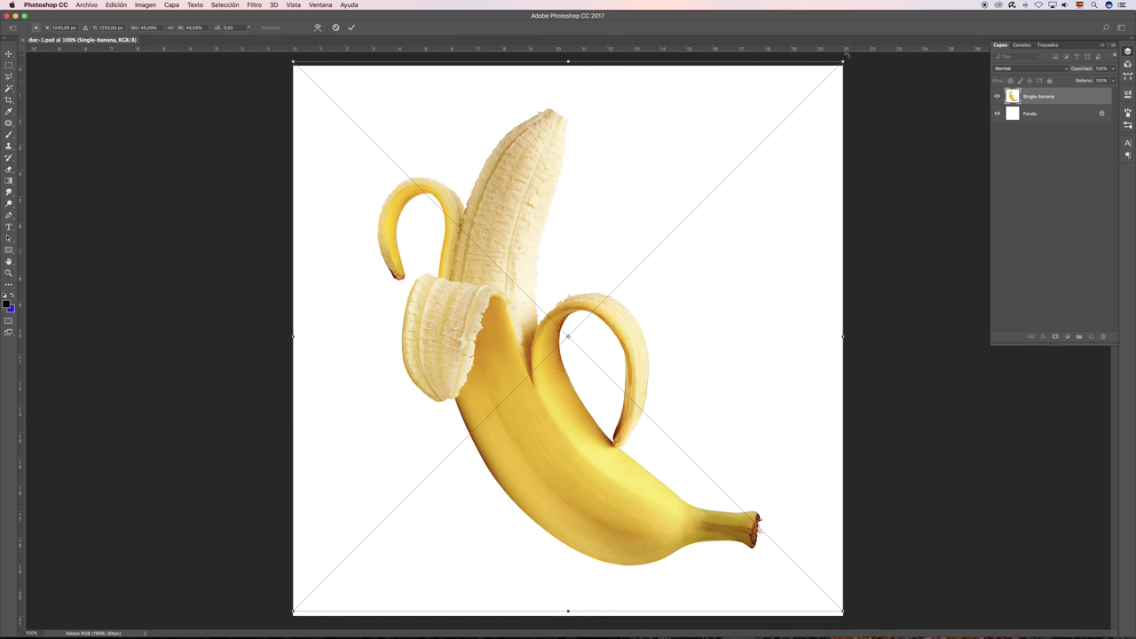
pyautogui.moveTo(841, 65)
pyautogui.mouseDown()
pyautogui.moveTo(502, 249)
pyautogui.moveTo(509, 137)
pyautogui.moveTo(788, 173)
pyautogui.moveTo(814, 436)
pyautogui.moveTo(766, 202)
pyautogui.moveTo(447, 166)
pyautogui.moveTo(794, 172)
pyautogui.moveTo(497, 208)
pyautogui.moveTo(717, 148)
pyautogui.moveTo(810, 102)
pyautogui.moveTo(751, 152)
pyautogui.moveTo(681, 162)
pyautogui.moveTo(810, 92)
pyautogui.moveTo(498, 401)
pyautogui.moveTo(749, 186)
pyautogui.moveTo(622, 266)
pyautogui.moveTo(757, 165)
pyautogui.moveTo(742, 181)
pyautogui.moveTo(817, 101)
pyautogui.moveTo(703, 188)
pyautogui.moveTo(621, 287)
pyautogui.moveTo(773, 128)
pyautogui.moveTo(665, 224)
pyautogui.moveTo(634, 274)
pyautogui.moveTo(774, 130)
pyautogui.moveTo(734, 175)
pyautogui.mouseUp()
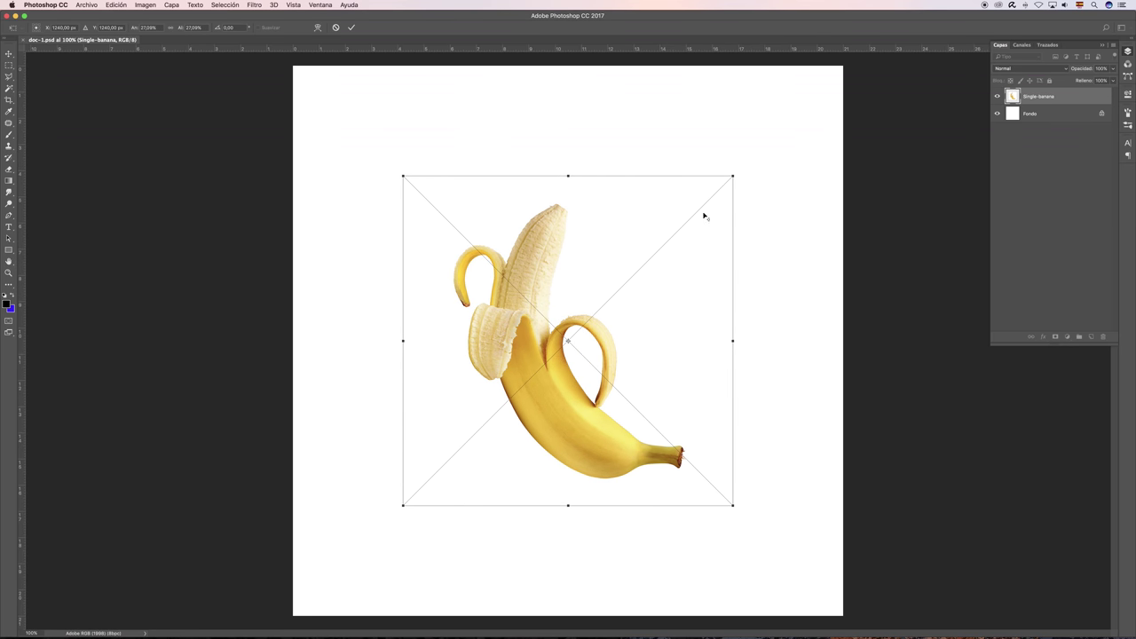
# Move the banana up and resize it to about 22% wide and 22.5% tall.
pyautogui.moveTo(619, 321)
pyautogui.mouseDown()
pyautogui.moveTo(622, 289)
pyautogui.moveTo(563, 350)
pyautogui.moveTo(568, 269)
pyautogui.moveTo(622, 247)
pyautogui.moveTo(608, 255)
pyautogui.mouseUp()
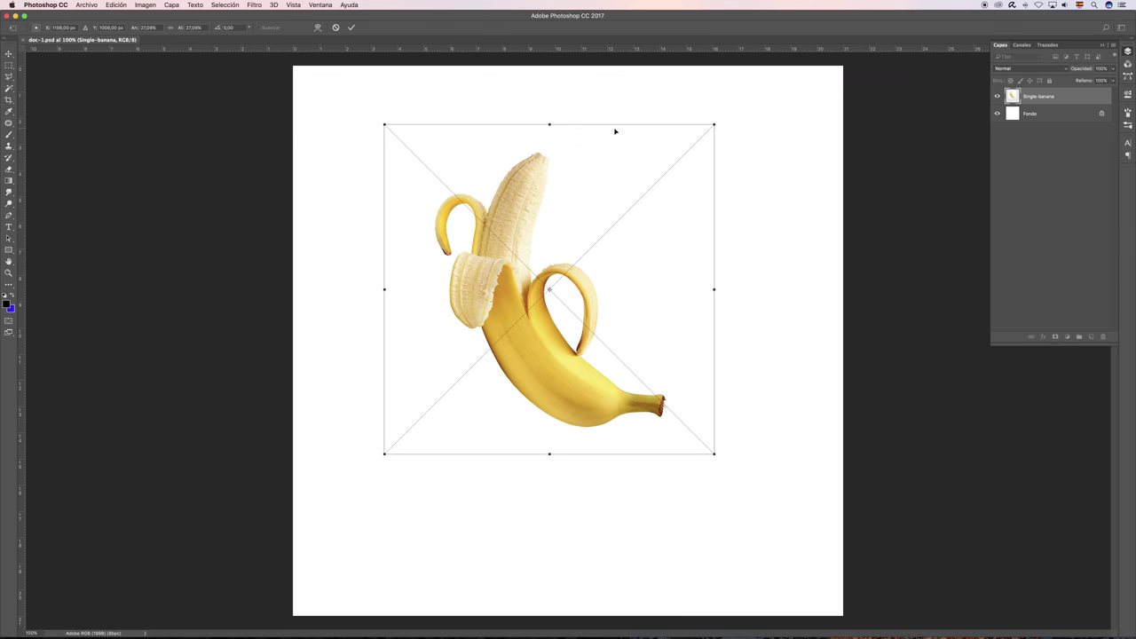
pyautogui.moveTo(715, 125)
pyautogui.mouseDown()
pyautogui.moveTo(755, 246)
pyautogui.moveTo(627, 160)
pyautogui.moveTo(702, 190)
pyautogui.moveTo(609, 206)
pyautogui.moveTo(751, 167)
pyautogui.moveTo(713, 168)
pyautogui.moveTo(572, 270)
pyautogui.moveTo(655, 189)
pyautogui.moveTo(629, 216)
pyautogui.moveTo(646, 176)
pyautogui.mouseUp()
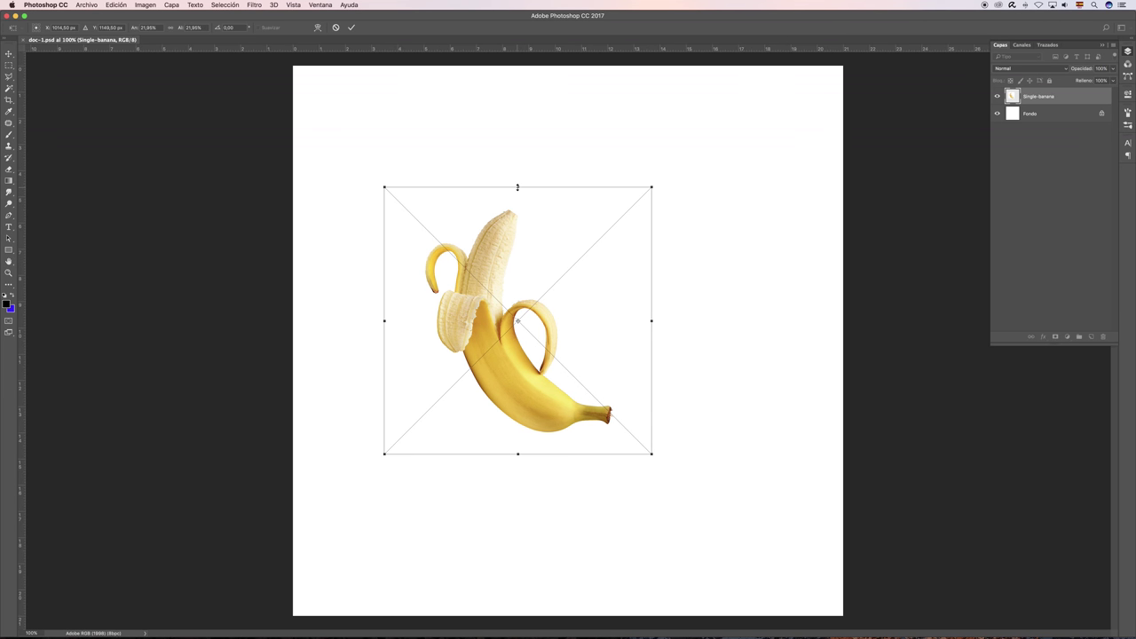
pyautogui.moveTo(519, 188)
pyautogui.mouseDown()
pyautogui.moveTo(520, 346)
pyautogui.moveTo(538, 187)
pyautogui.mouseUp()
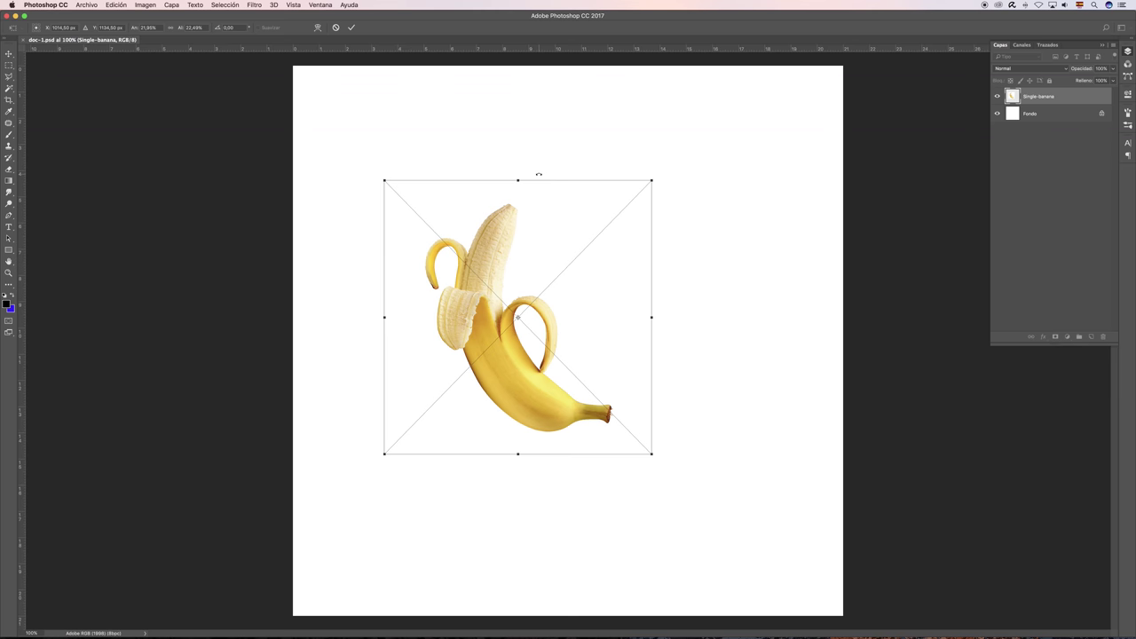
pyautogui.hotkey('ctrl', 'z')
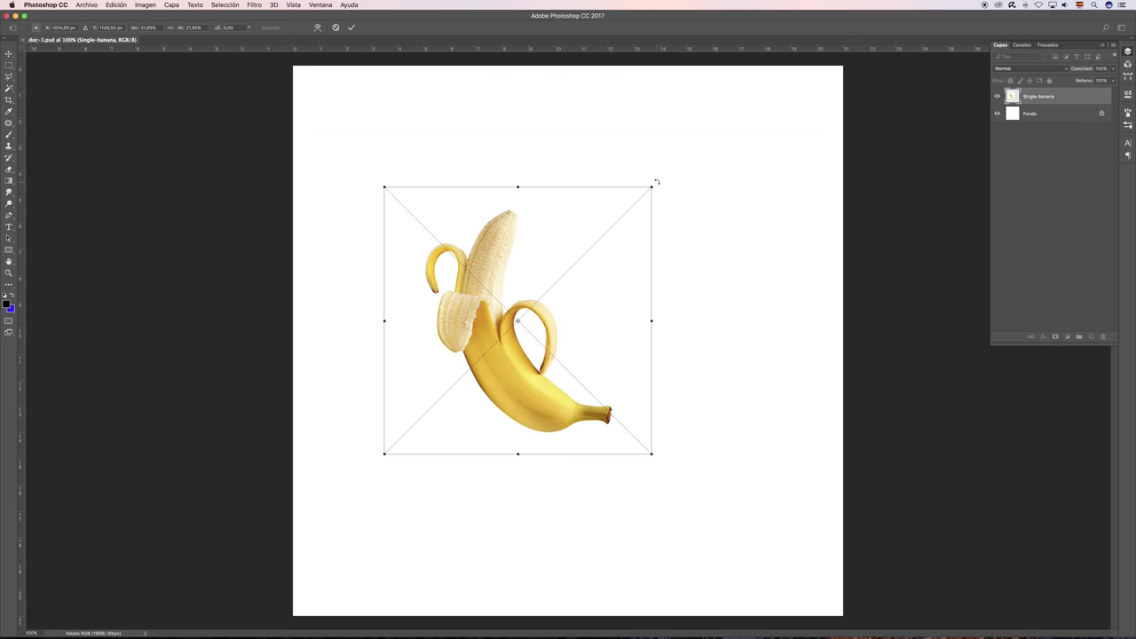
# Rotate the banana around a shifted pivot, then cancel the placement, leaving a blank page.
pyautogui.moveTo(659, 181); pyautogui.dragTo(657, 172)
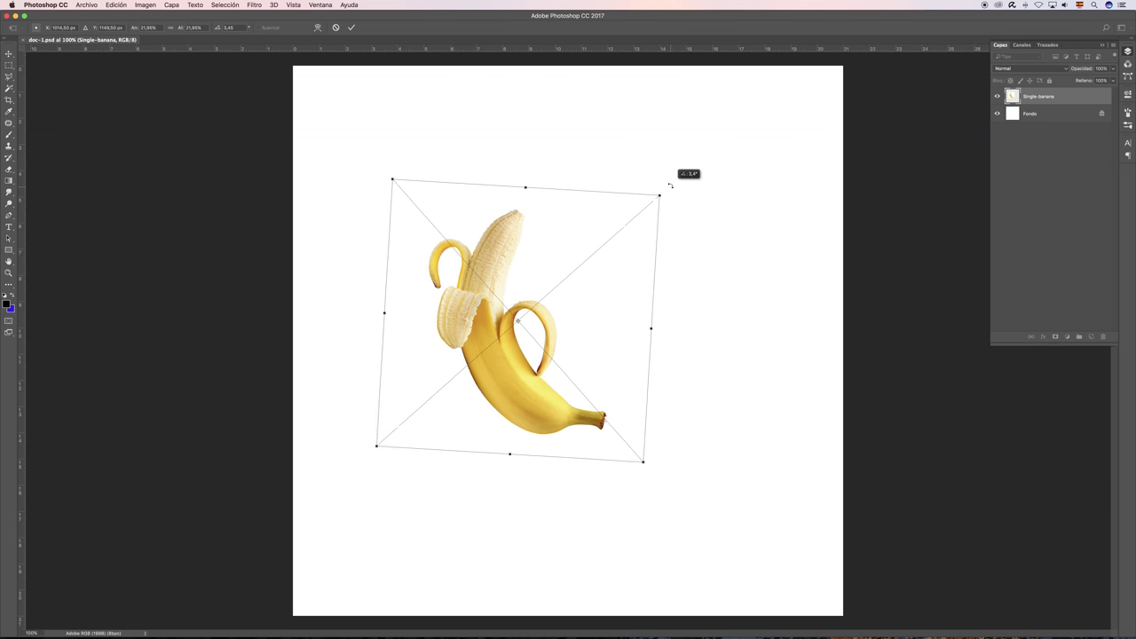
pyautogui.moveTo(657, 173); pyautogui.dragTo(680, 178)
pyautogui.moveTo(521, 325); pyautogui.dragTo(579, 236)
pyautogui.moveTo(680, 178)
pyautogui.mouseDown()
pyautogui.moveTo(709, 192)
pyautogui.moveTo(690, 274)
pyautogui.moveTo(687, 181)
pyautogui.moveTo(662, 180)
pyautogui.moveTo(665, 190)
pyautogui.mouseUp()
pyautogui.moveTo(579, 236)
pyautogui.mouseDown()
pyautogui.moveTo(695, 251)
pyautogui.moveTo(721, 267)
pyautogui.mouseUp()
pyautogui.moveTo(703, 457)
pyautogui.mouseDown()
pyautogui.moveTo(621, 497)
pyautogui.moveTo(533, 258)
pyautogui.moveTo(869, 243)
pyautogui.moveTo(858, 400)
pyautogui.moveTo(647, 426)
pyautogui.moveTo(685, 480)
pyautogui.mouseUp()
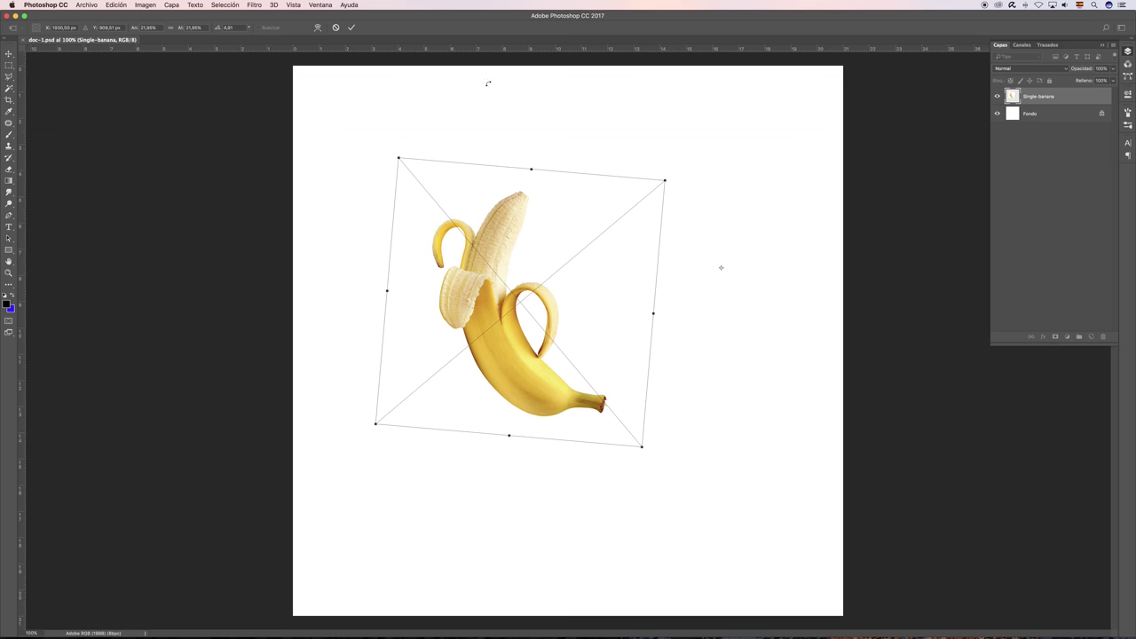
pyautogui.click(336, 29)
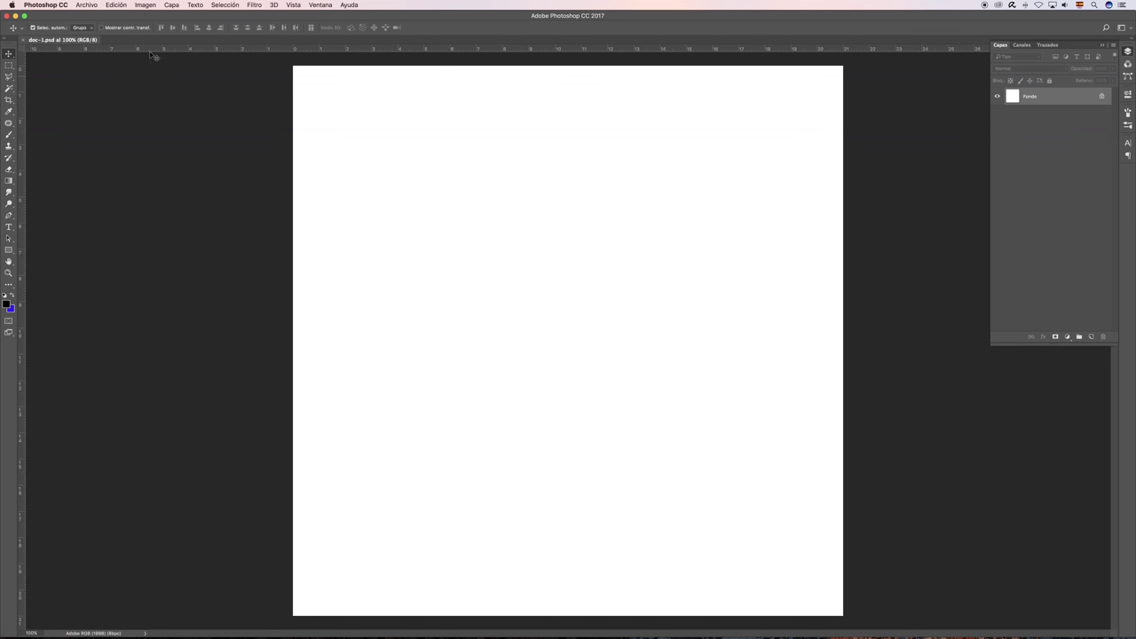
# Place Single-banana.jpg as a linked layer and shrink it to about 26%.
pyautogui.click(86, 6)
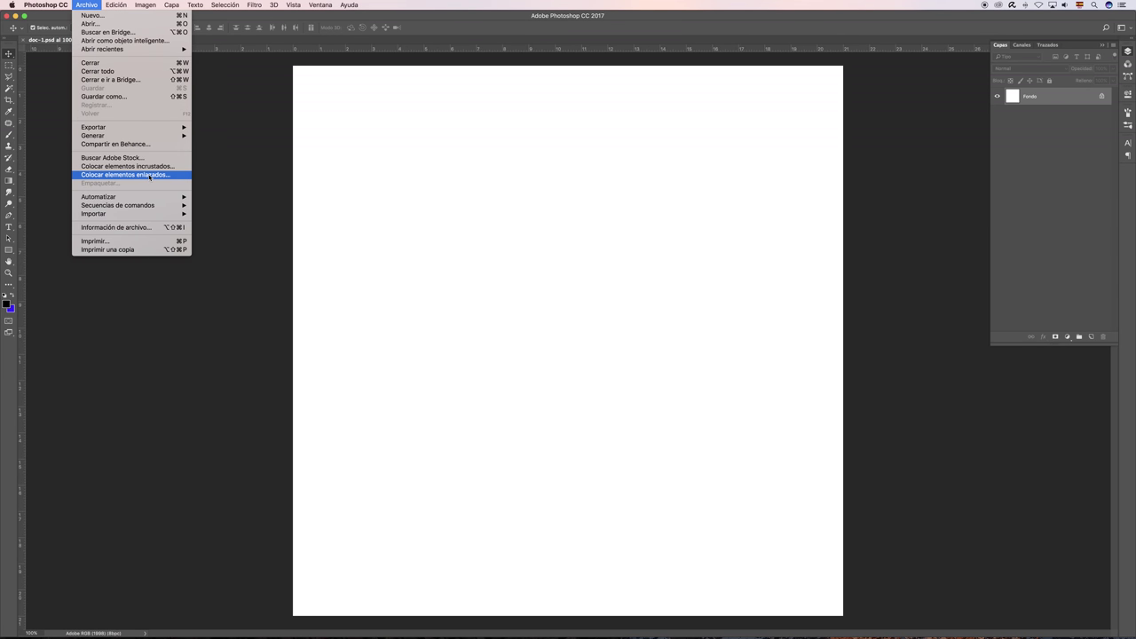
pyautogui.click(151, 175)
pyautogui.click(348, 114)
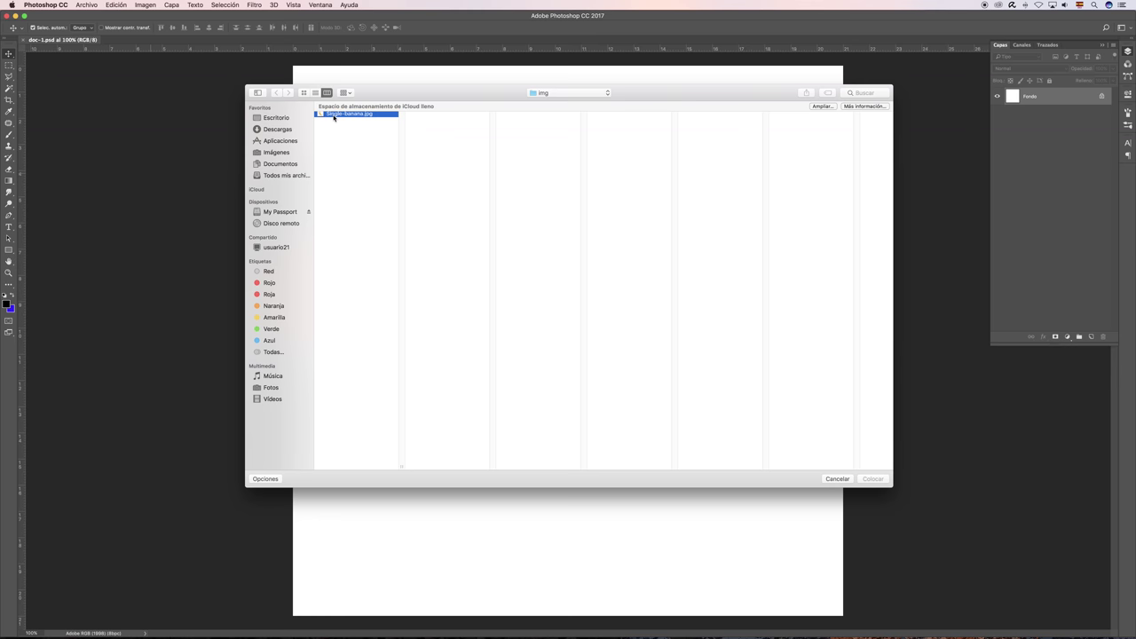
pyautogui.click(881, 480)
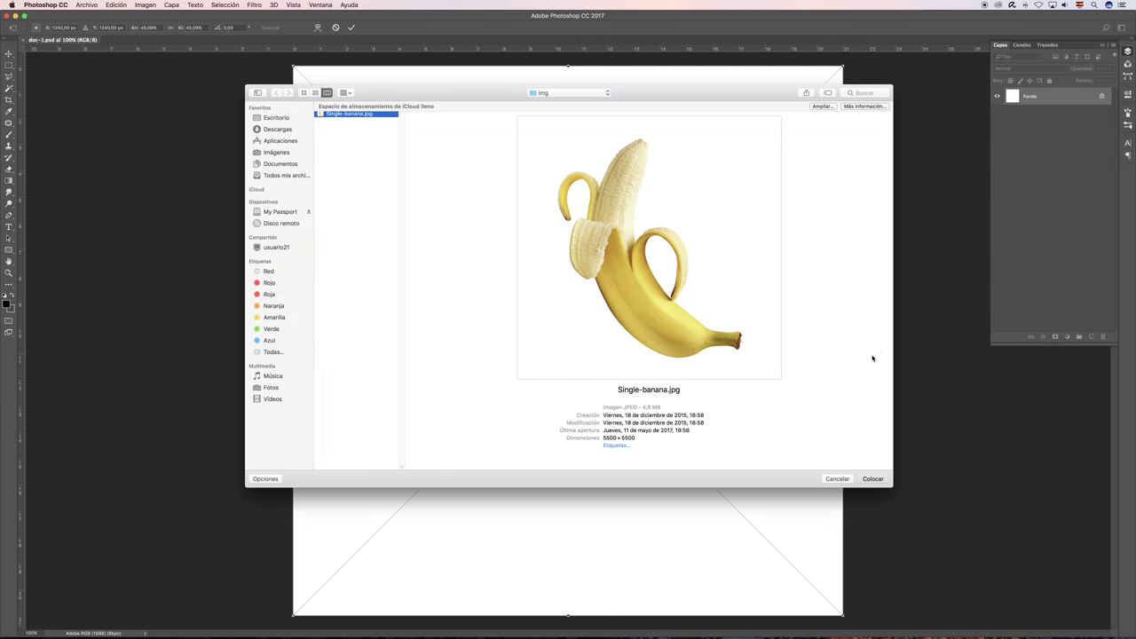
pyautogui.moveTo(844, 67); pyautogui.dragTo(730, 183)
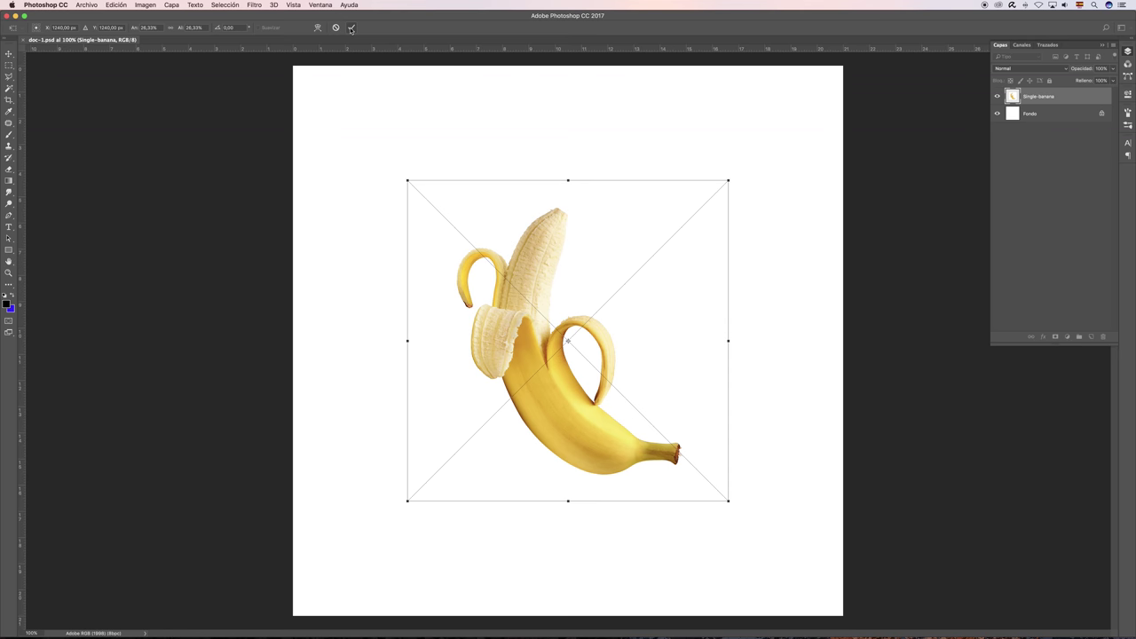
# Commit the smaller linked banana and position it just right of the page centre.
pyautogui.moveTo(564, 319); pyautogui.dragTo(555, 282)
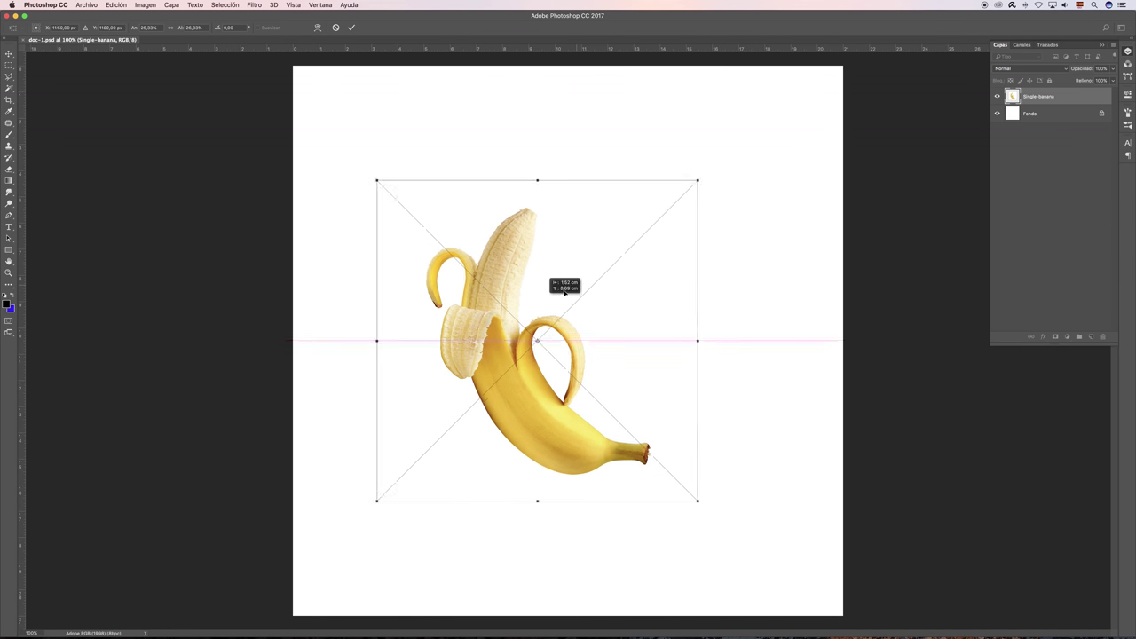
pyautogui.press('Return')
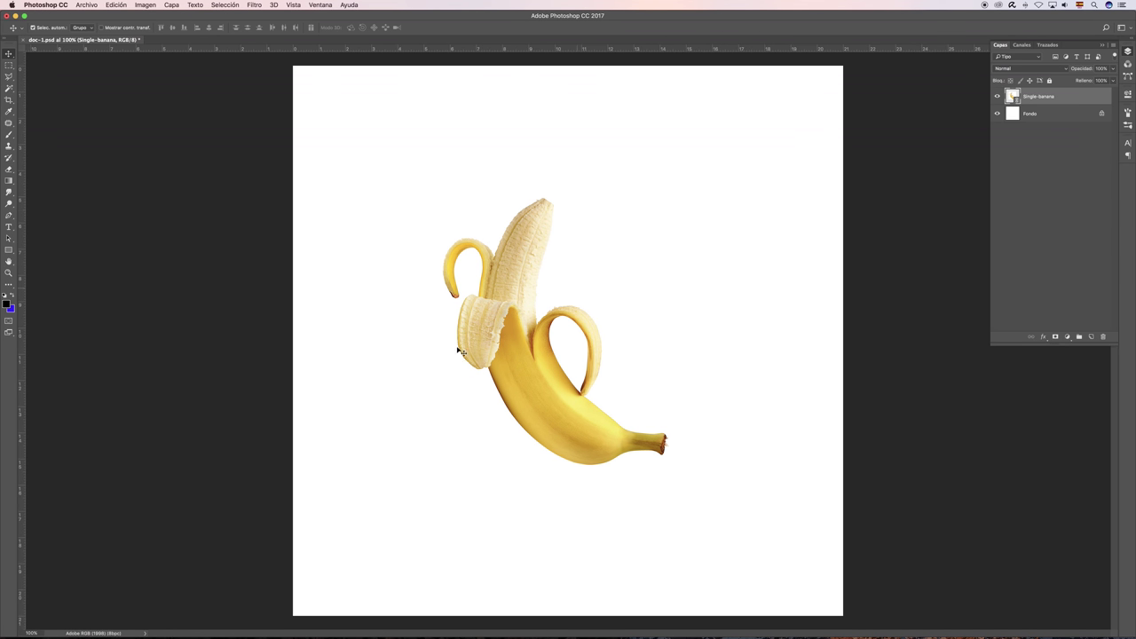
pyautogui.moveTo(533, 359)
pyautogui.mouseDown()
pyautogui.moveTo(604, 322)
pyautogui.moveTo(543, 362)
pyautogui.mouseUp()
pyautogui.click(86, 5)
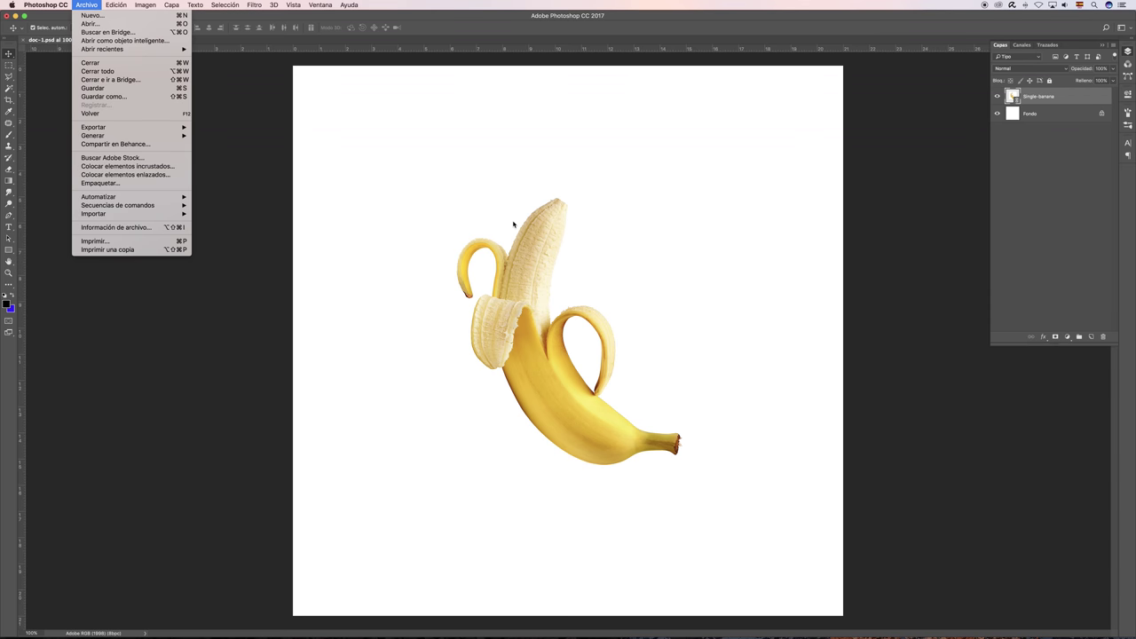
# Nudge the linked banana up a few pixels, then drag Single-banana.jpg in from Finder.
pyautogui.click(433, 215)
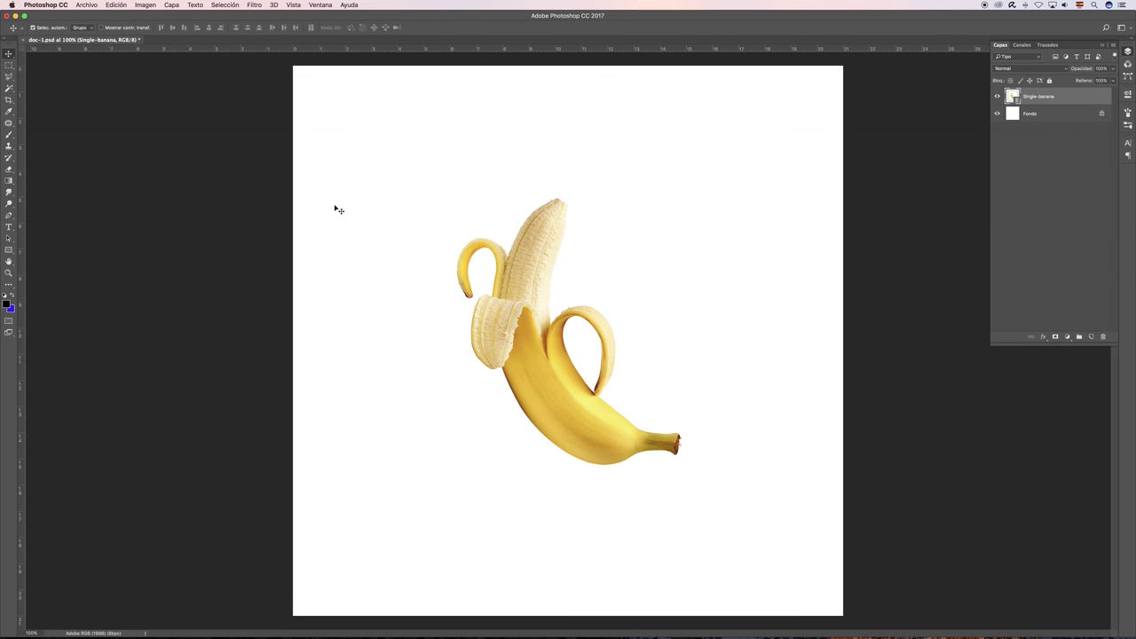
pyautogui.moveTo(522, 308)
pyautogui.mouseDown()
pyautogui.moveTo(529, 302)
pyautogui.moveTo(531, 329)
pyautogui.moveTo(518, 326)
pyautogui.mouseUp()
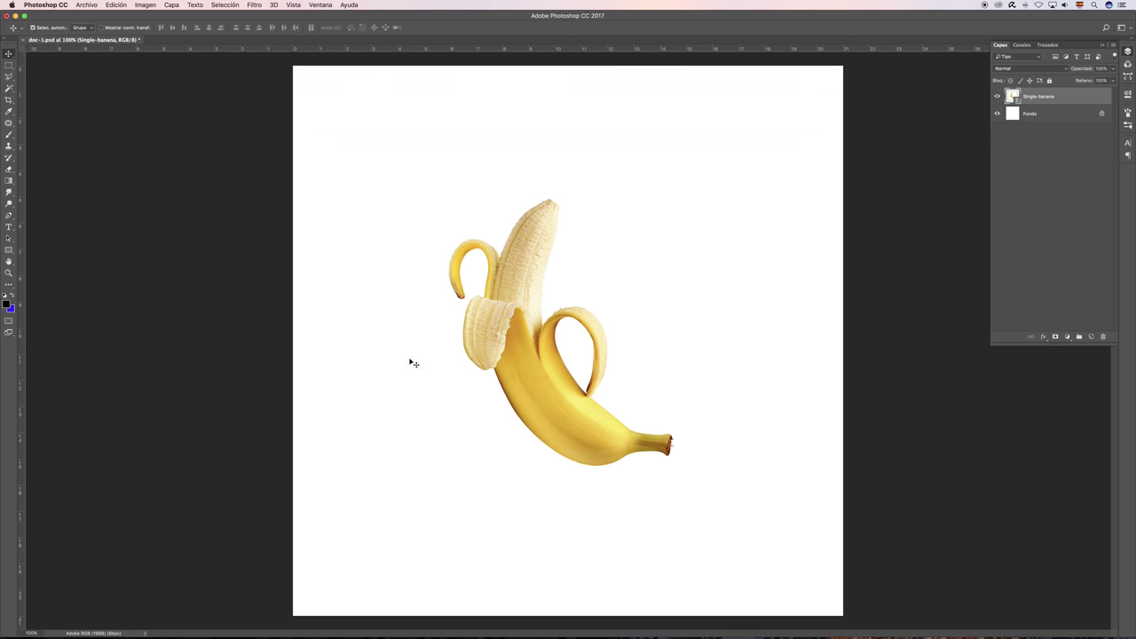
pyautogui.click(88, 5)
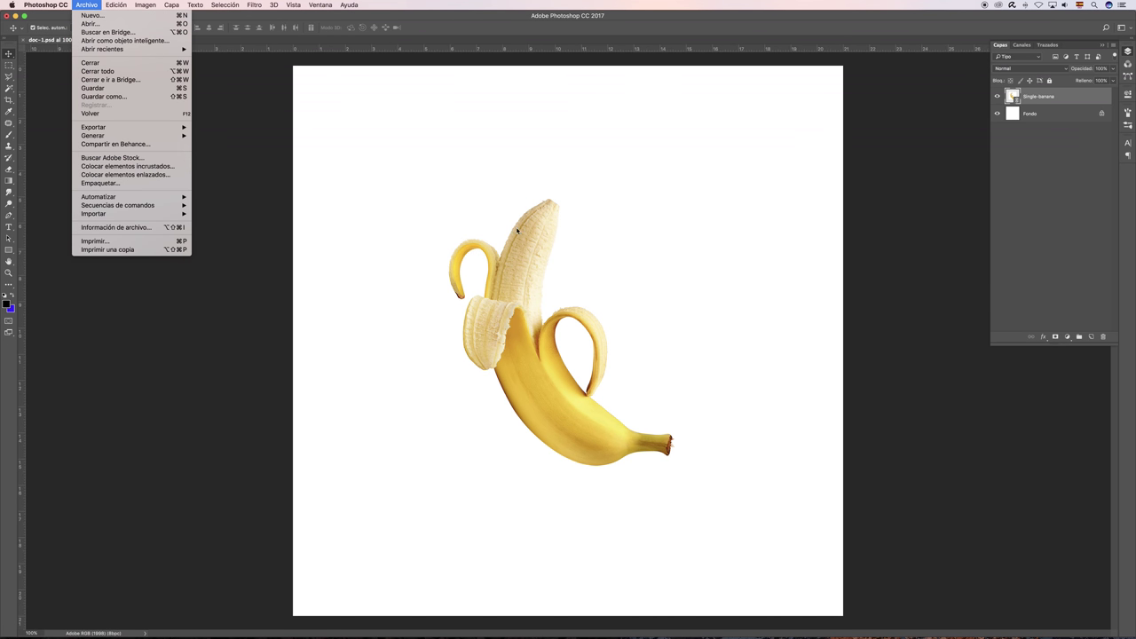
pyautogui.click(487, 191)
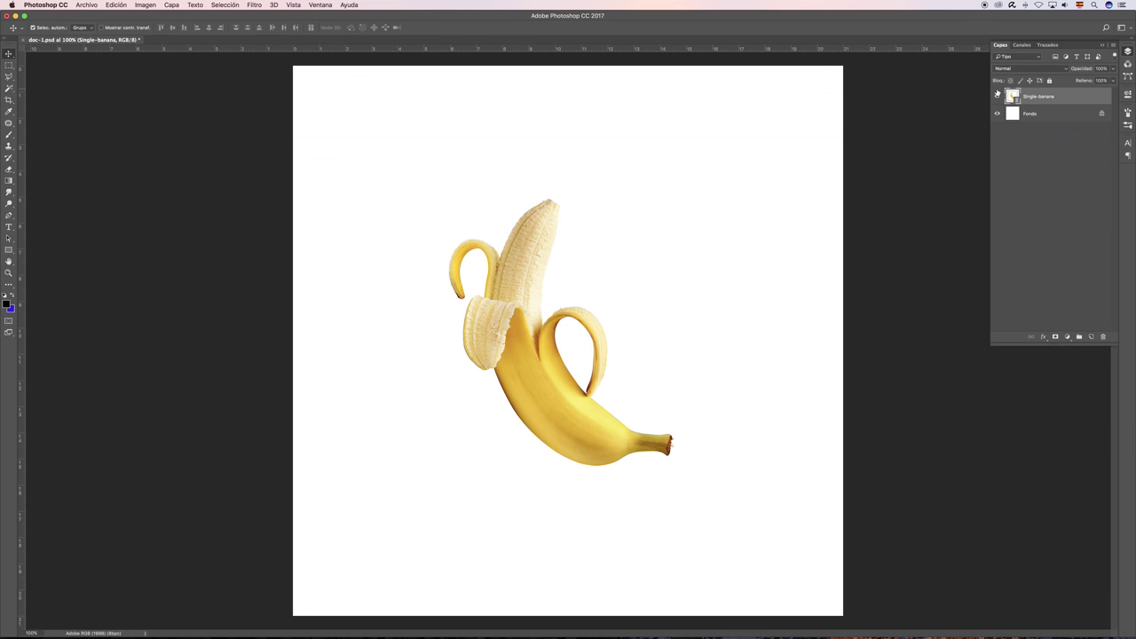
pyautogui.hotkey('shift', 'Up')
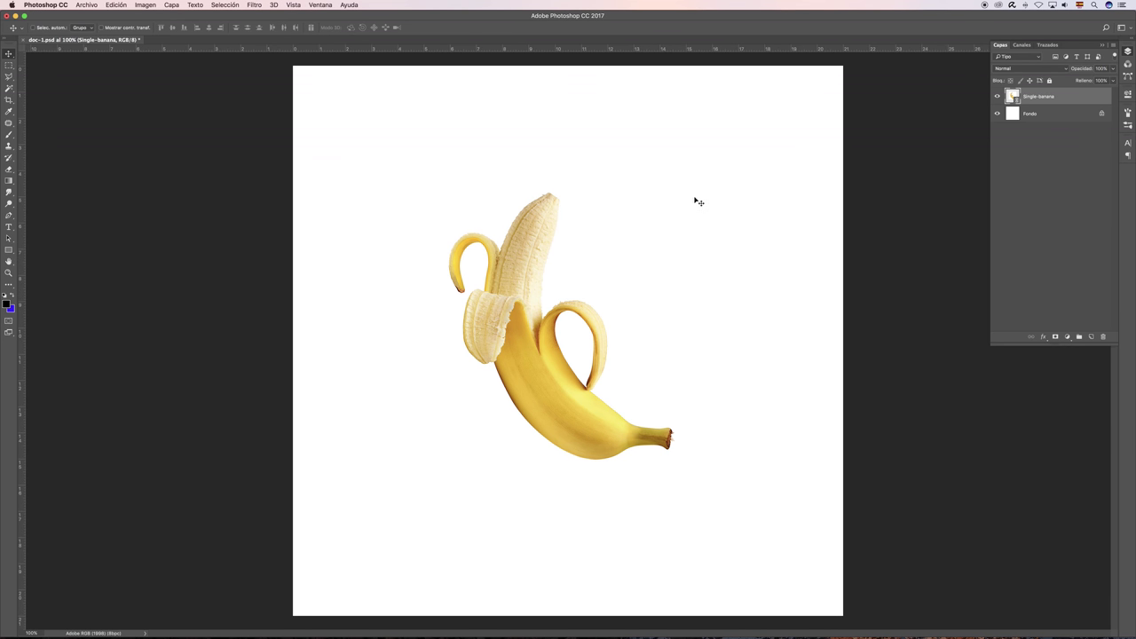
pyautogui.press('super+Tab')
pyautogui.moveTo(866, 120)
pyautogui.mouseDown()
pyautogui.moveTo(818, 139)
pyautogui.moveTo(456, 174)
pyautogui.mouseUp()
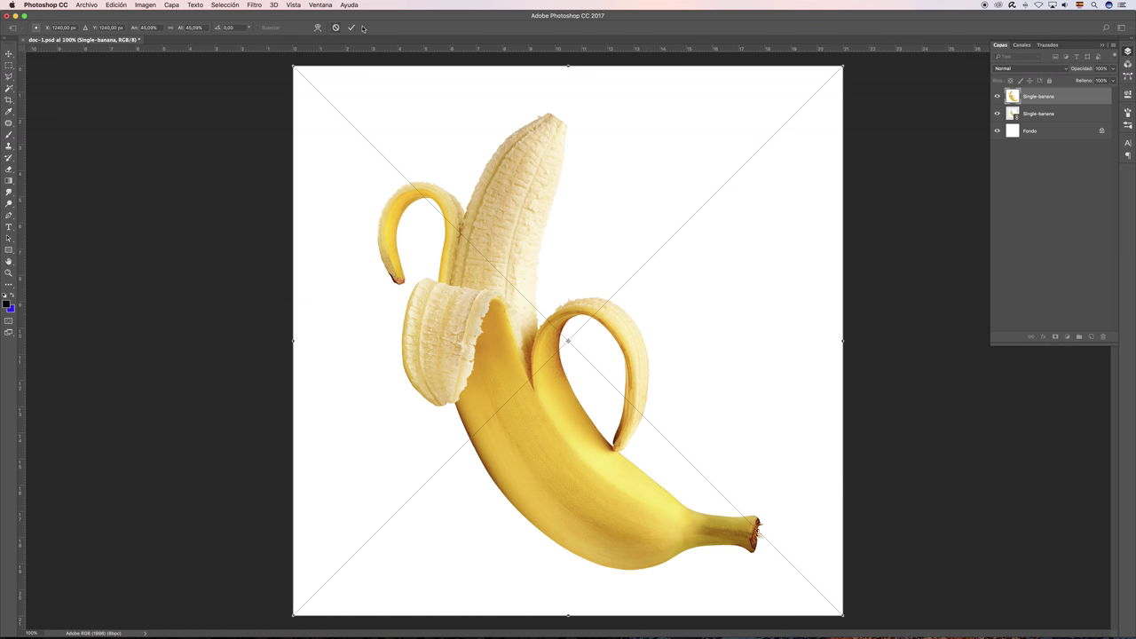
# Commit the full-size dragged-in Single-banana layer above the linked banana.
pyautogui.press('Return')
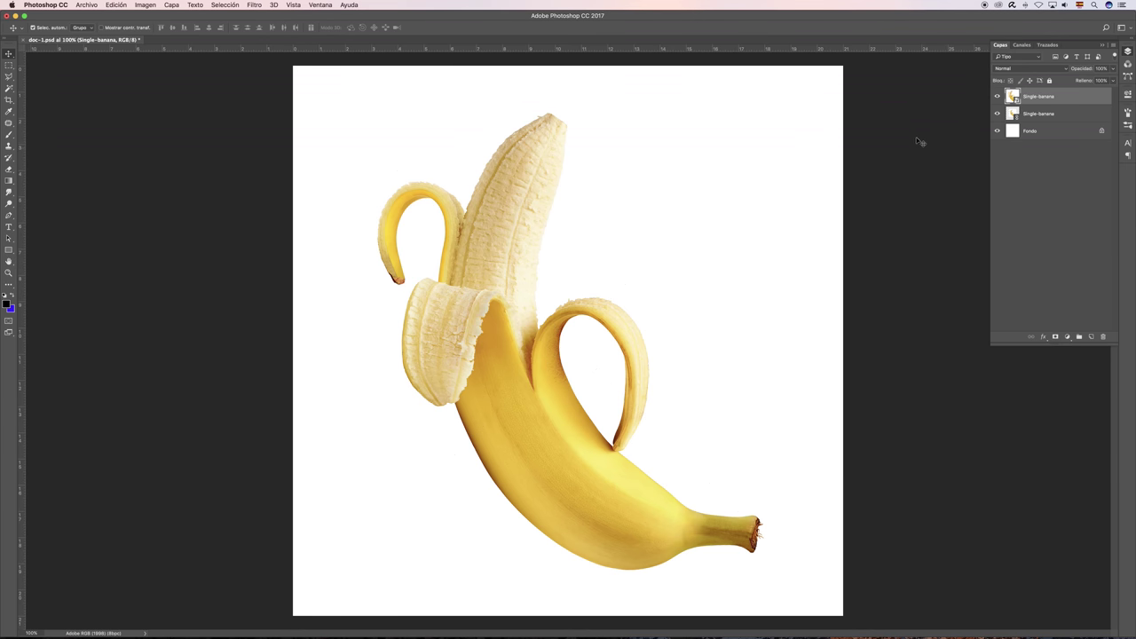